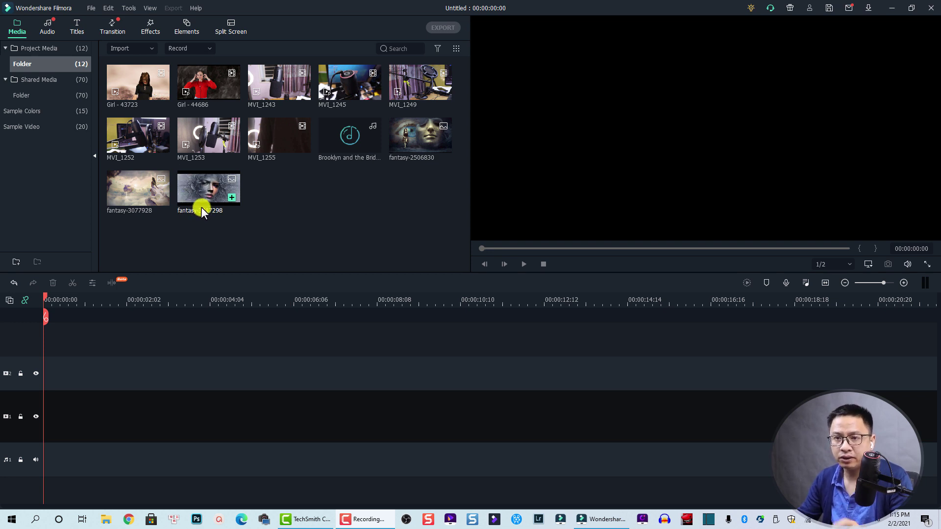
- Place the two-panel side-by-side split screen template at the start of the second video track
left_click(228, 29)
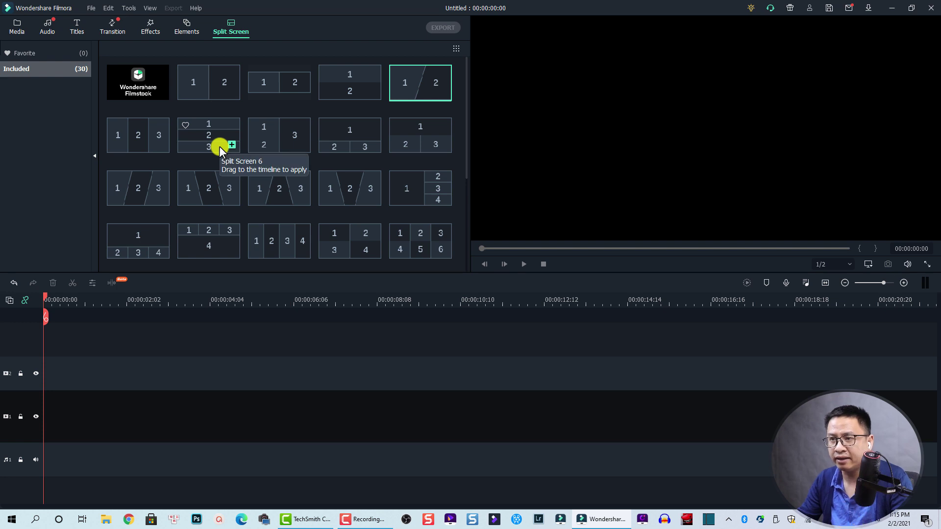
left_click(205, 89)
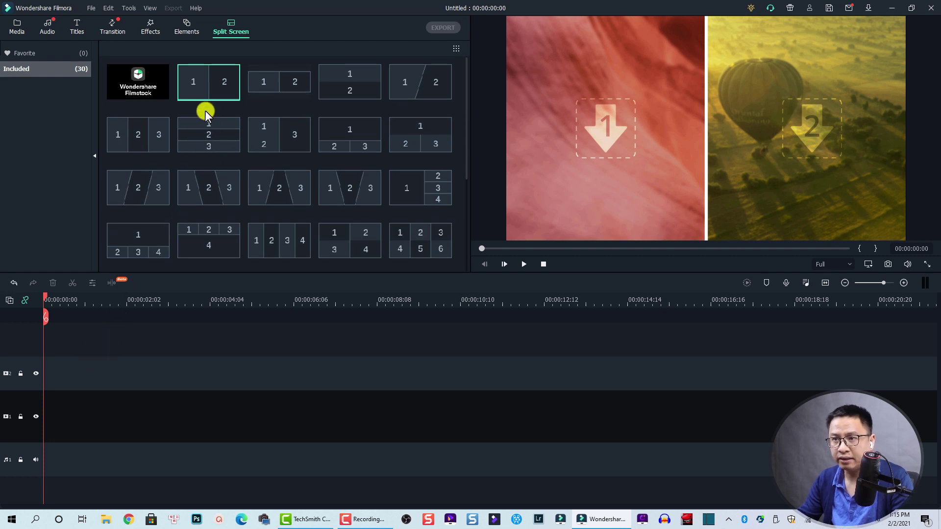
left_click_drag(199, 90, 56, 391)
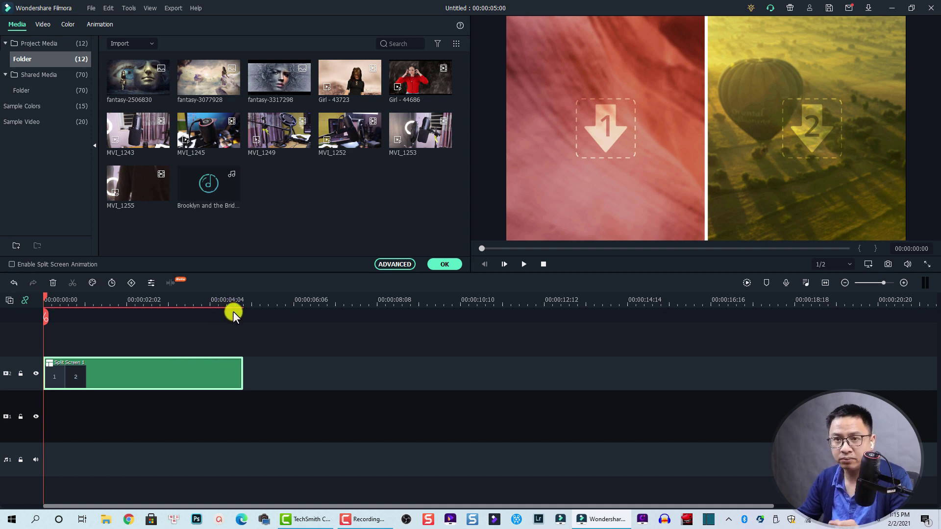
- Check the duration setting of the split screen clip on the timeline
right_click(198, 375)
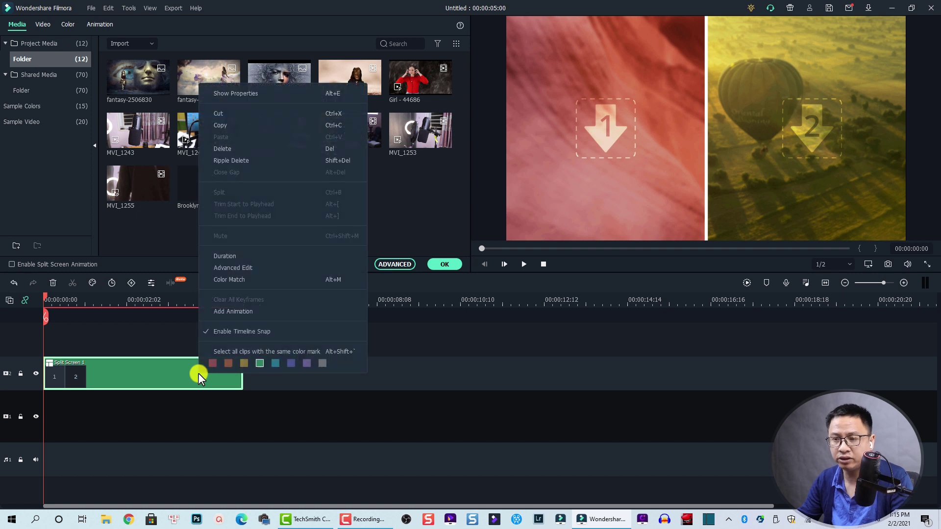
left_click(225, 256)
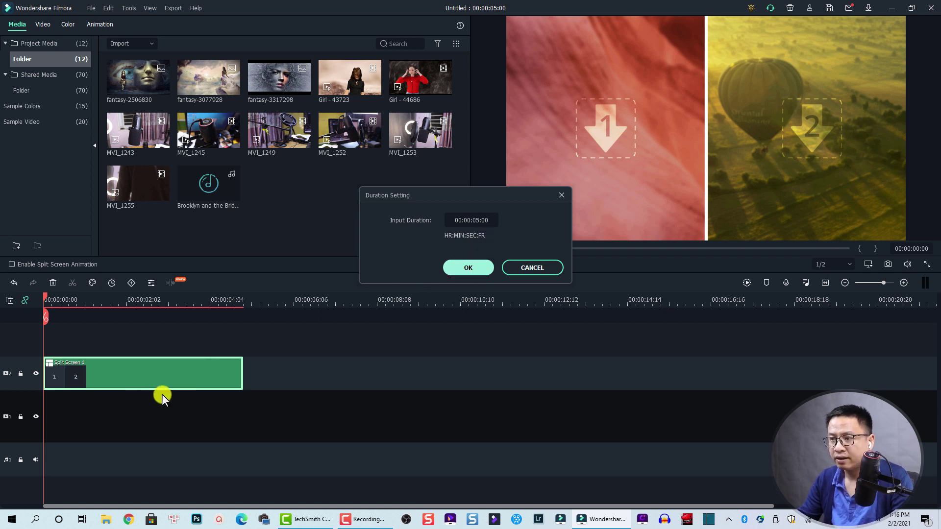
key("Return")
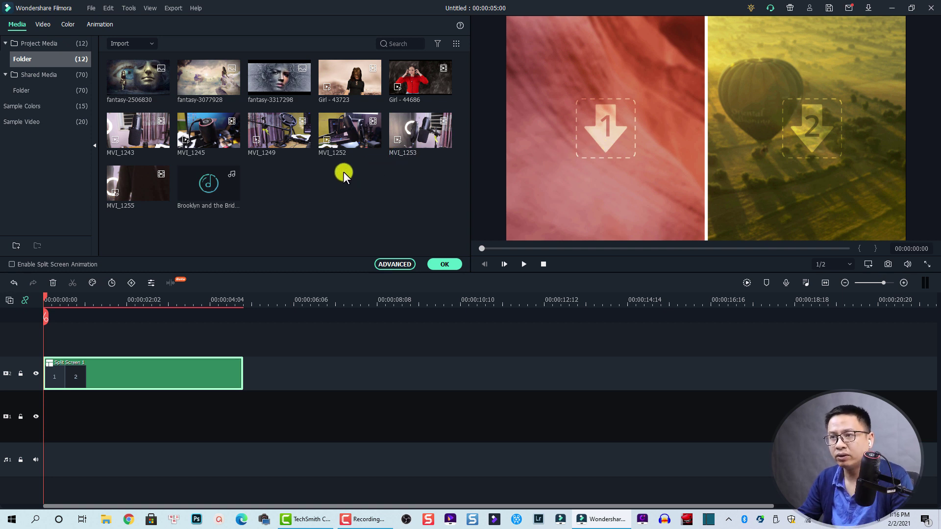
- Fill section 1 of the split screen with Girl - 43723 and section 2 with Girl - 44686
left_click(338, 93)
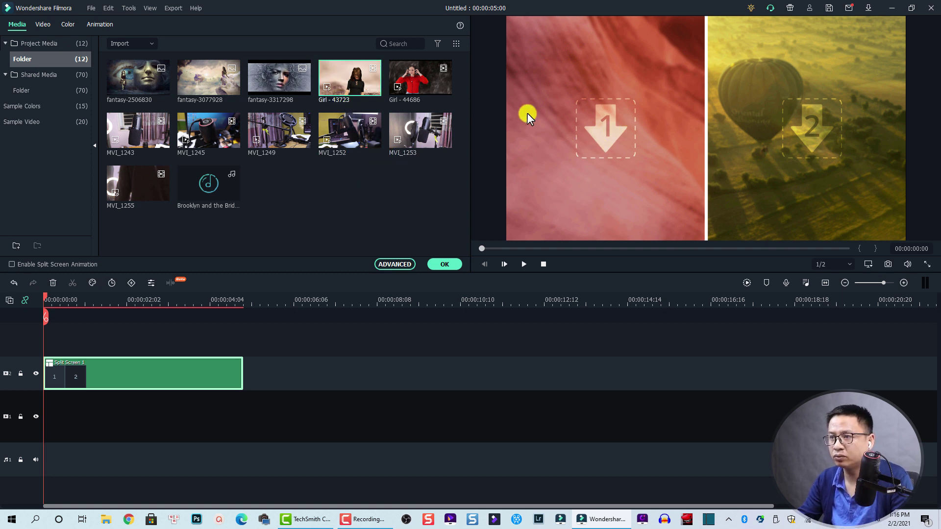
left_click_drag(342, 95, 589, 135)
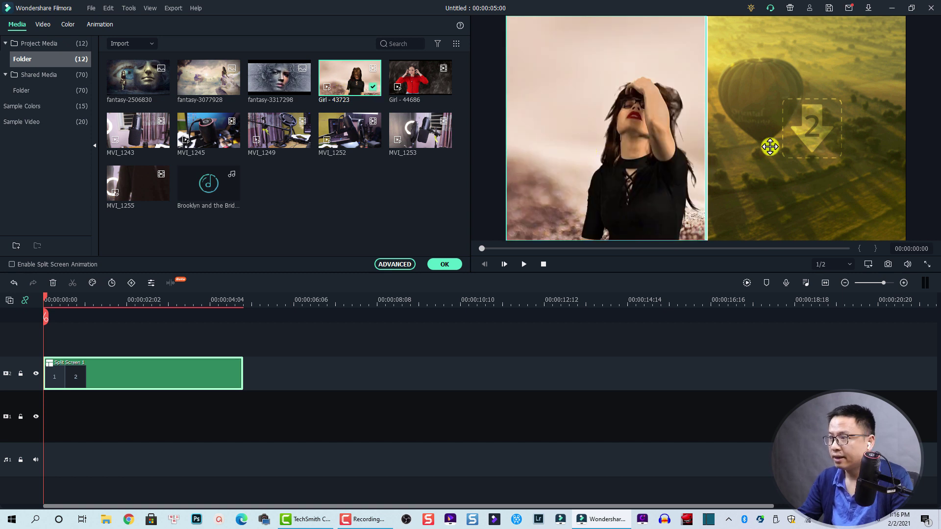
left_click_drag(419, 90, 683, 105)
left_click_drag(761, 127, 761, 128)
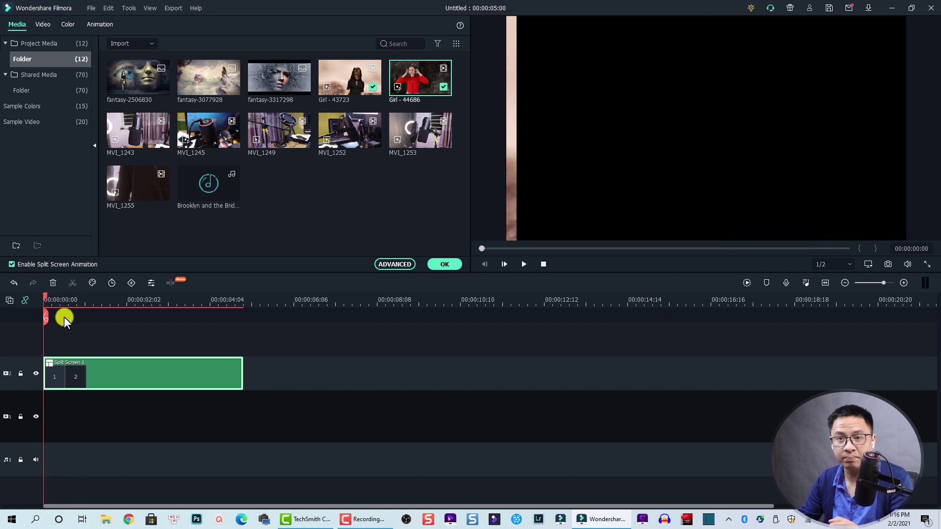
- Preview the split screen's opening animation and return the playhead to the start
key("space")
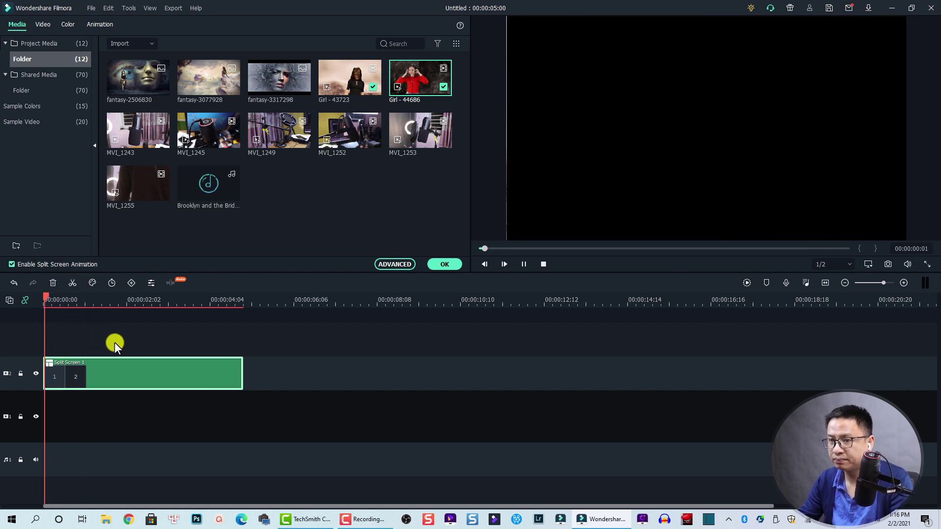
key("space")
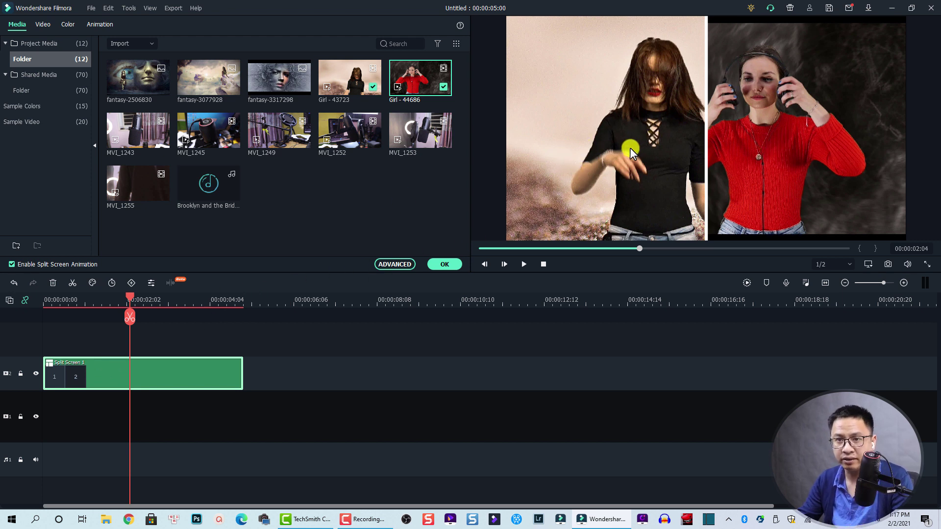
left_click_drag(131, 308, 47, 314)
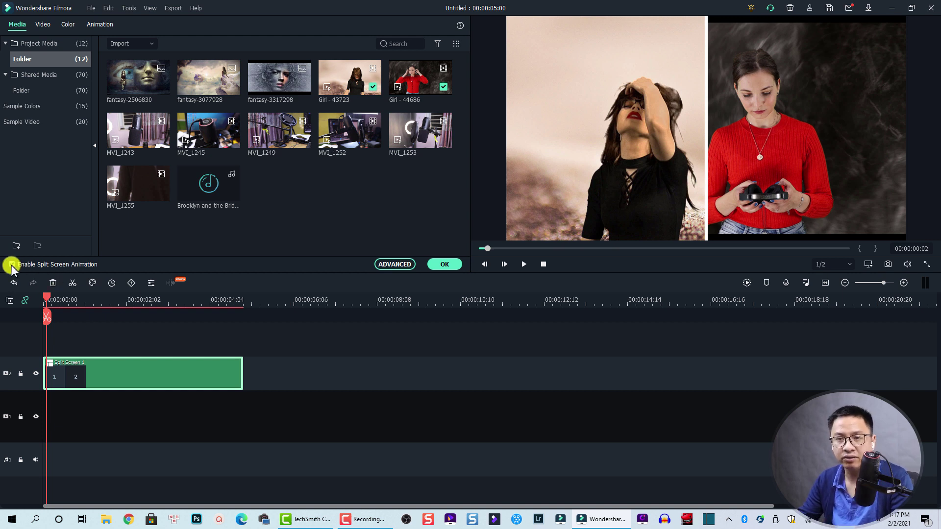
- Disable the split screen animation and play the clip without it
left_click(11, 264)
left_click(116, 329)
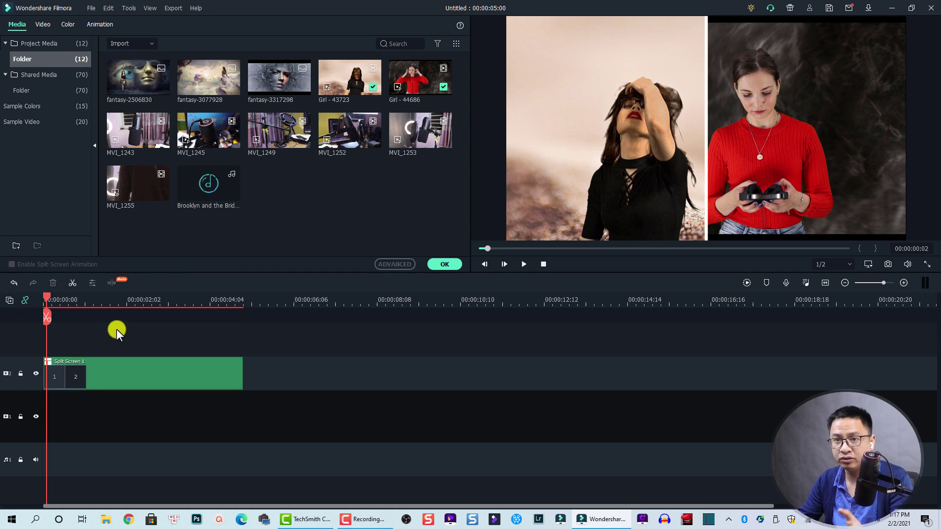
key("space")
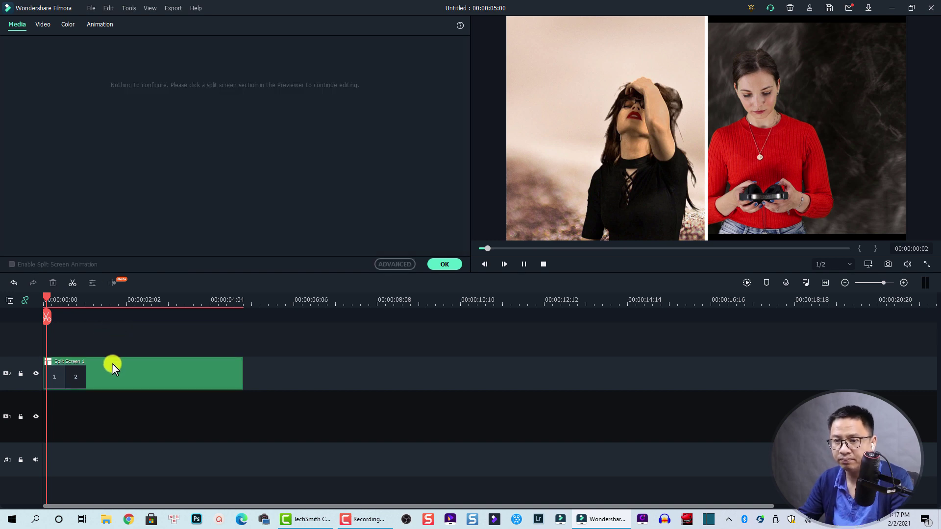
key("space")
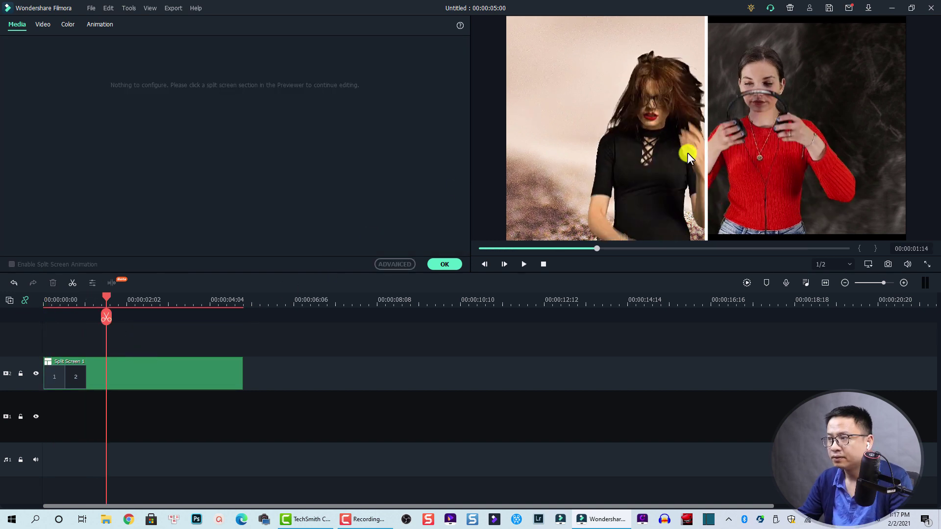
- Slightly reduce the scale of the video in section 1 of the split screen
left_click(102, 373)
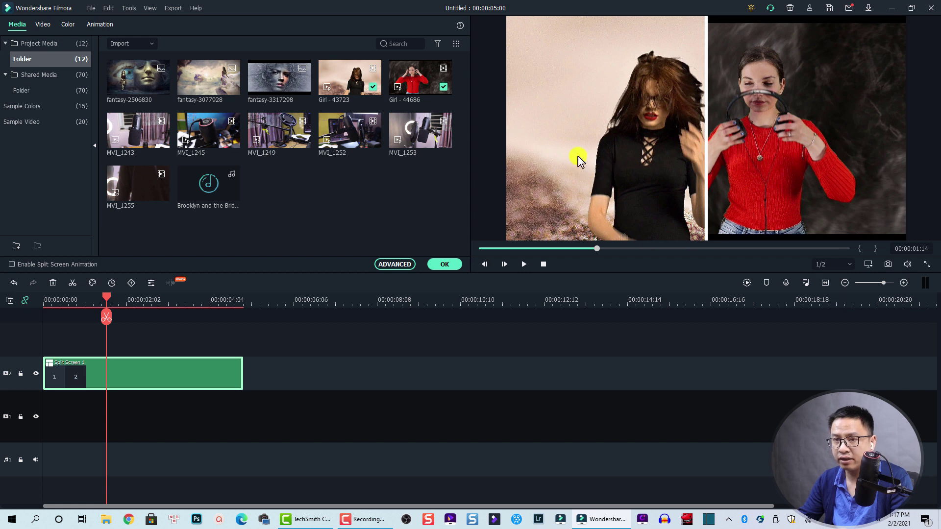
left_click(601, 149)
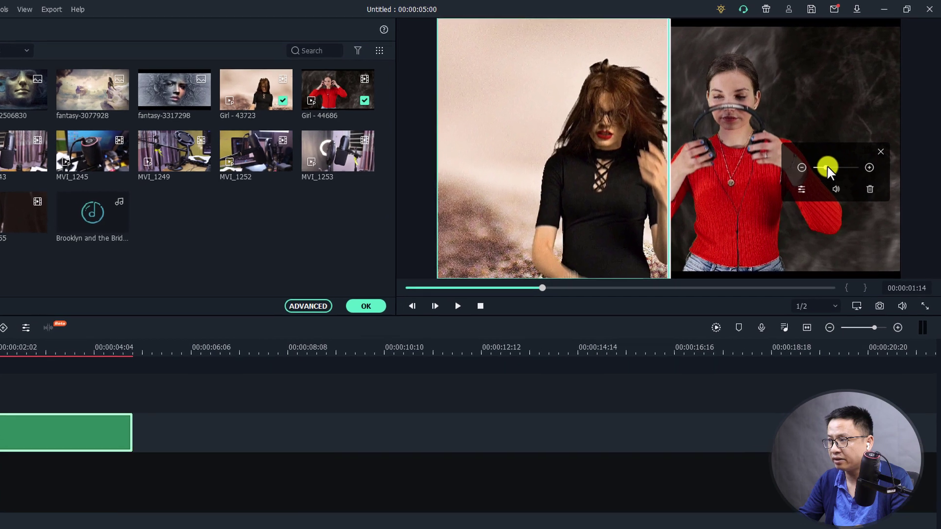
left_click_drag(828, 170, 824, 171)
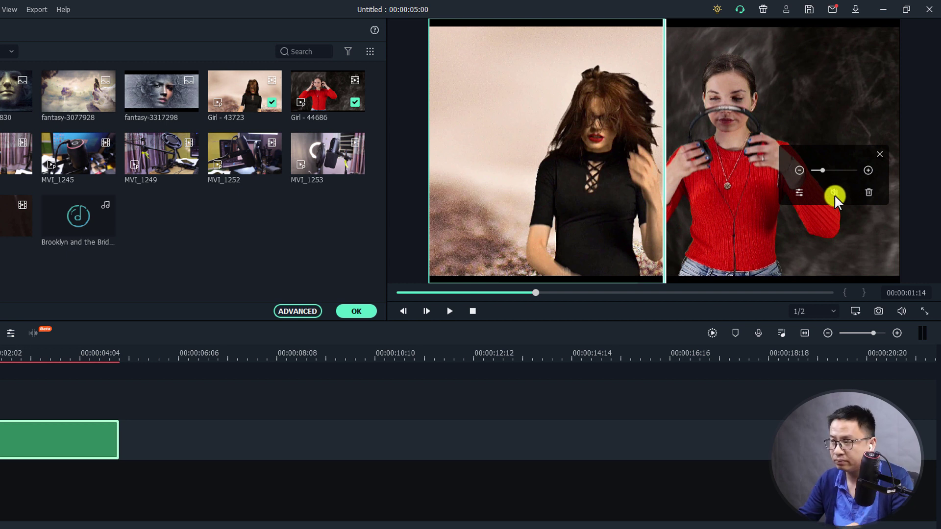
- Remove the video from section 1 and put Girl - 43723 back into that section
left_click(867, 191)
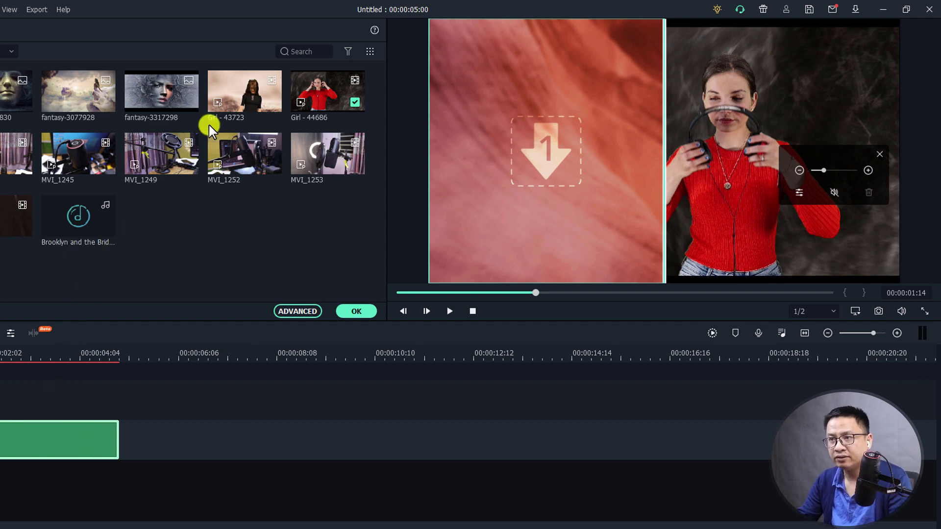
left_click(245, 112)
left_click_drag(244, 109, 534, 161)
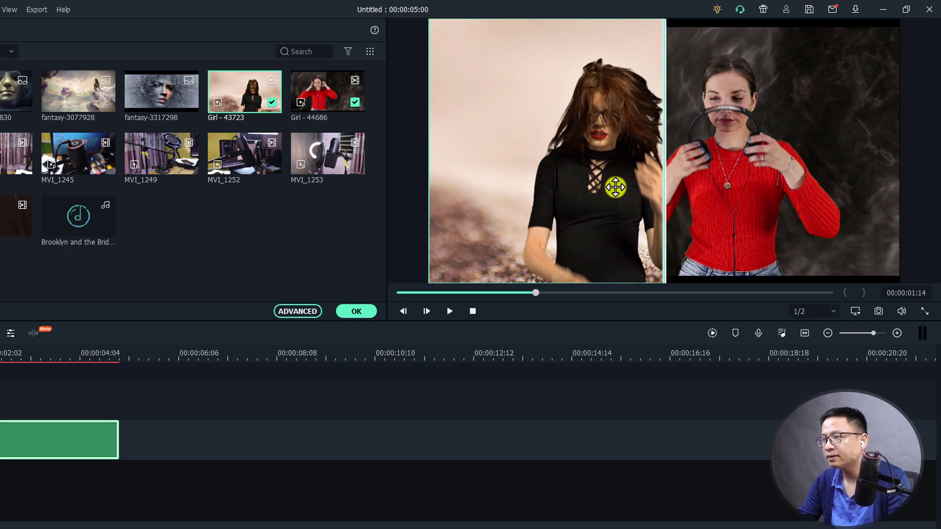
left_click(587, 163)
left_click(733, 127)
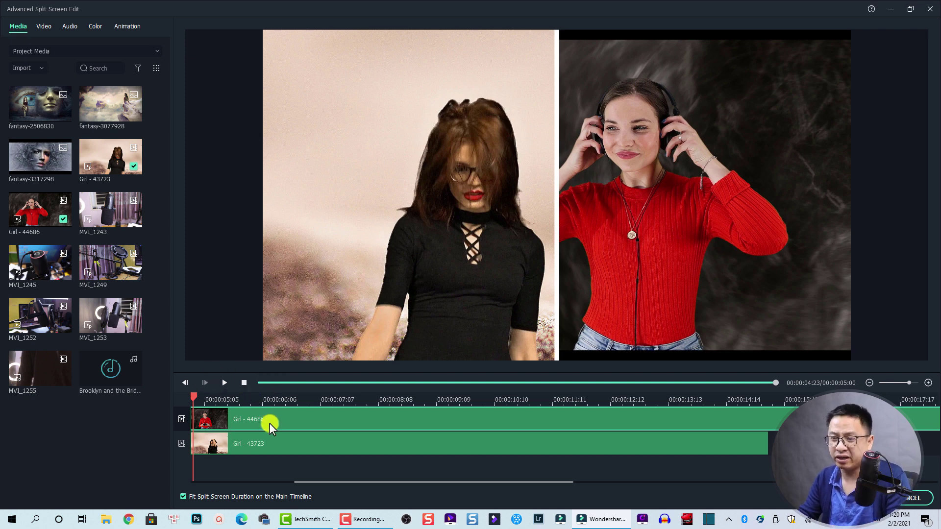
- Shift the Girl - 44686 clip in the advanced split screen editor so it starts at 00:00:02:02
left_click(231, 440)
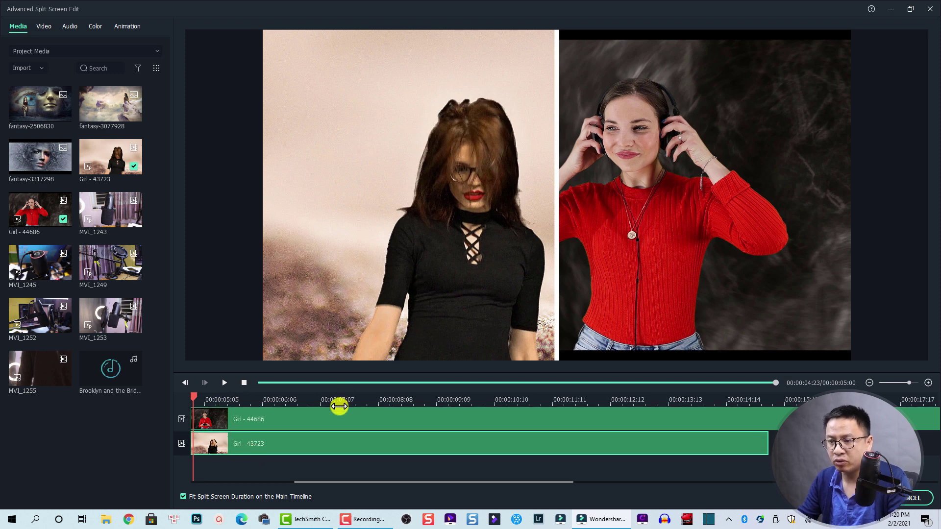
left_click(232, 420)
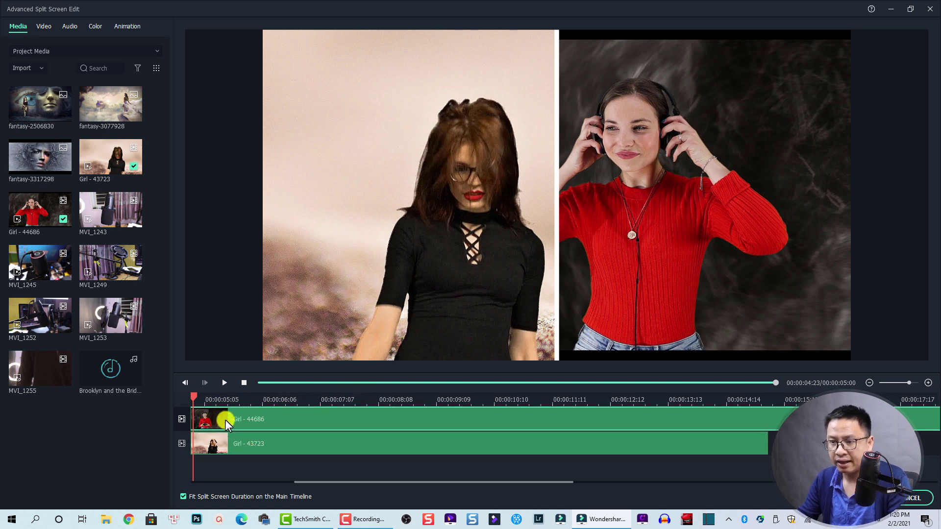
left_click_drag(213, 419, 228, 420)
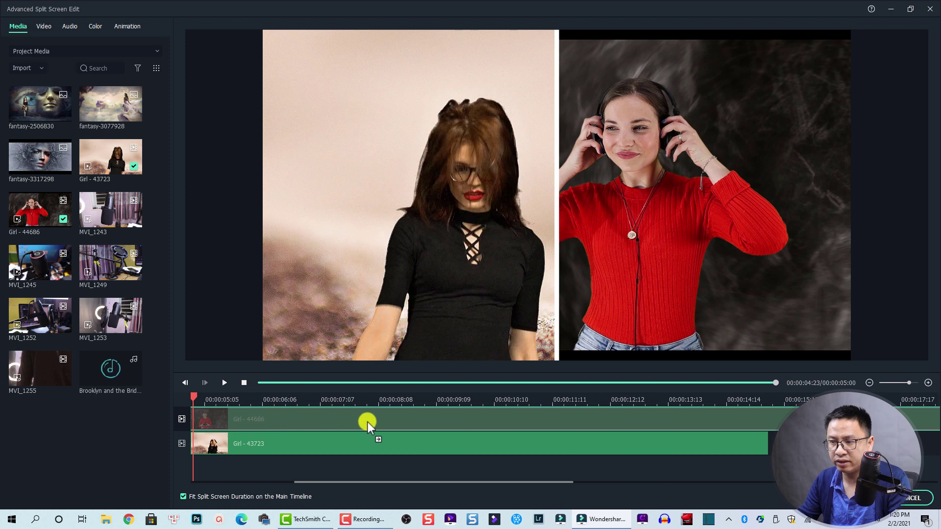
left_click_drag(345, 423, 354, 422)
left_click_drag(234, 422, 306, 423)
left_click_drag(327, 482, 216, 478)
left_click_drag(426, 419, 307, 419)
- Offset Girl - 43723 slightly from the timeline start and delay Girl - 44686 to about 2.5 seconds
left_click(302, 445)
mouse_move(257, 447)
left_mouse_down()
mouse_move(277, 449)
mouse_move(263, 449)
left_mouse_up()
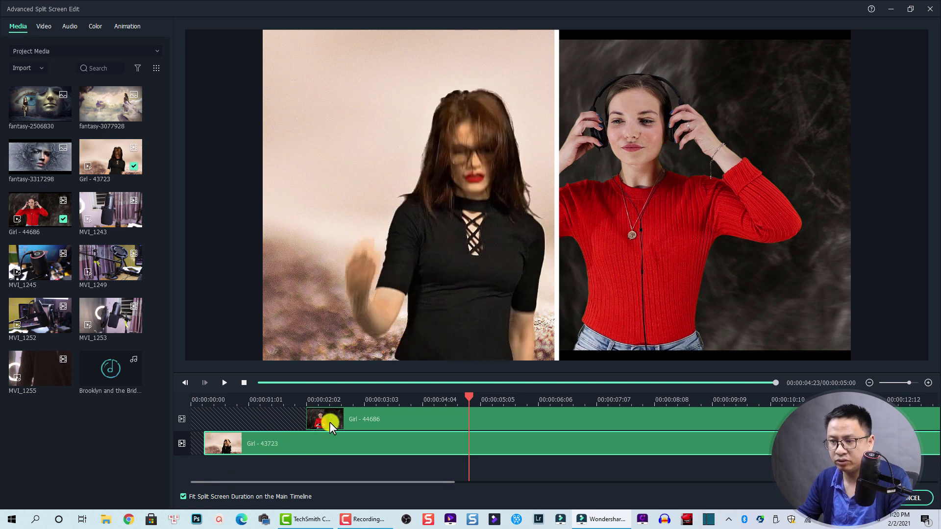
left_click_drag(328, 422, 358, 422)
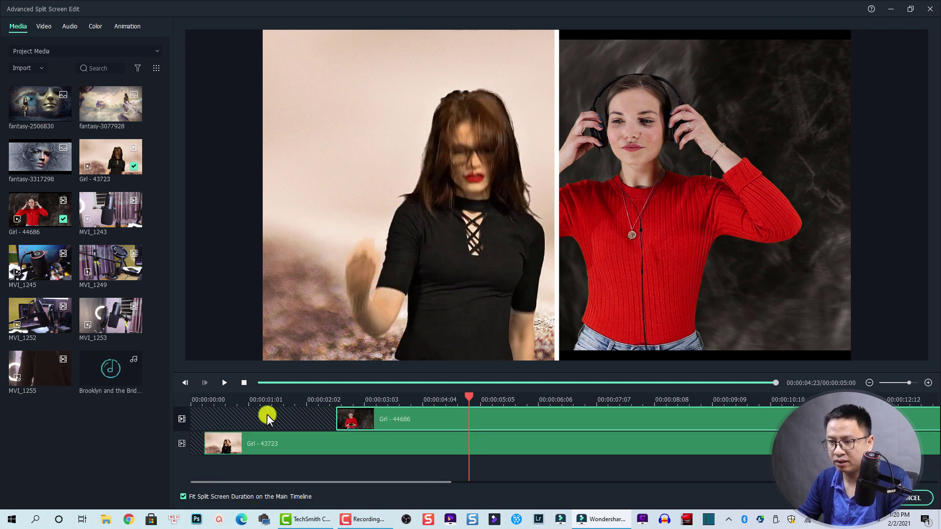
- Move Girl - 44686 back near the timeline start so it begins just after Girl - 43723
left_click(244, 402)
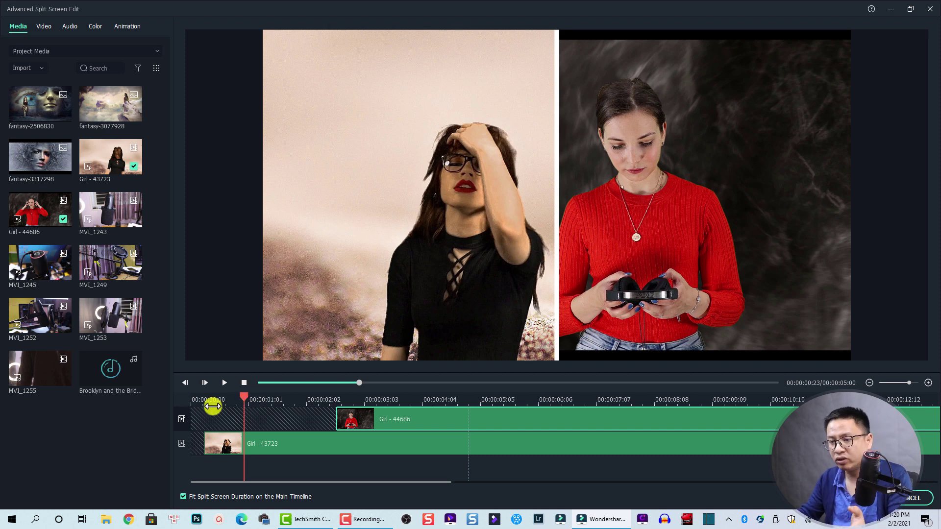
left_click(196, 404)
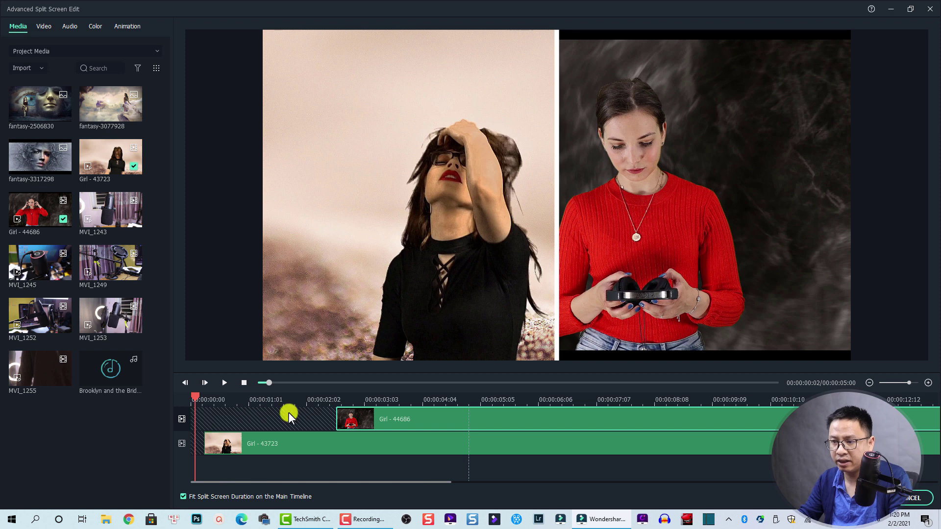
left_click_drag(353, 416, 211, 428)
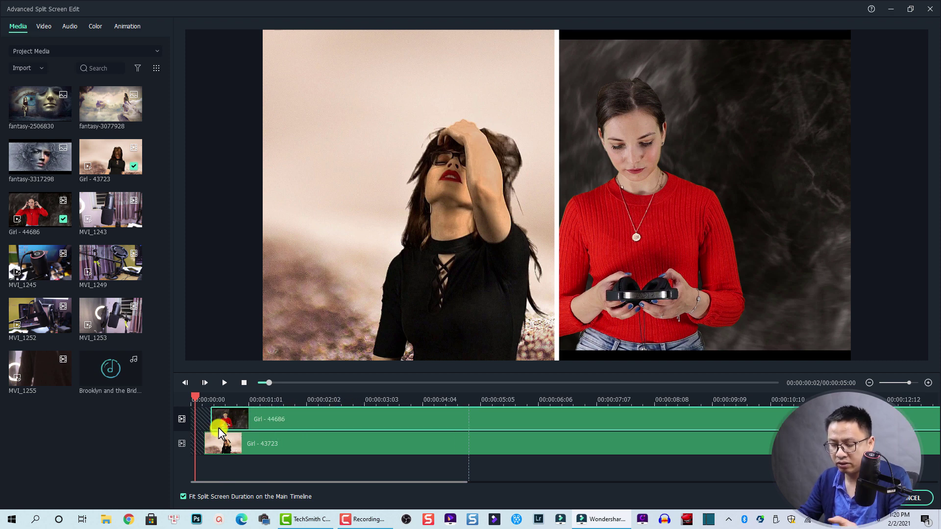
- Play the split screen from the beginning to preview the timing of both clips
left_click_drag(195, 398, 190, 400)
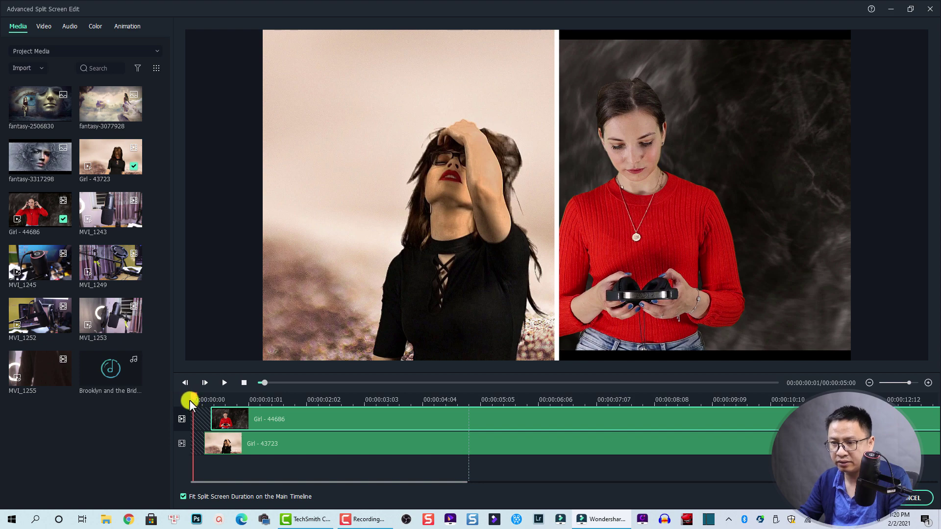
key("space")
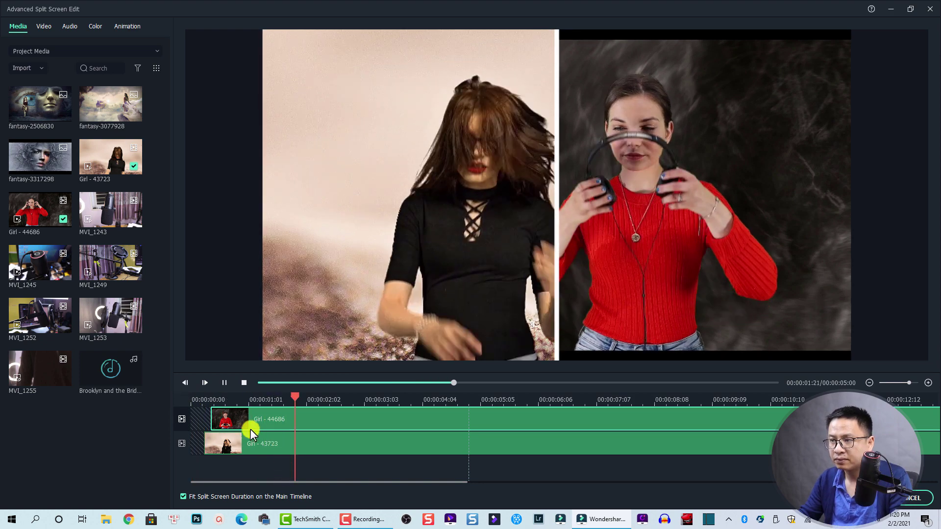
key("space")
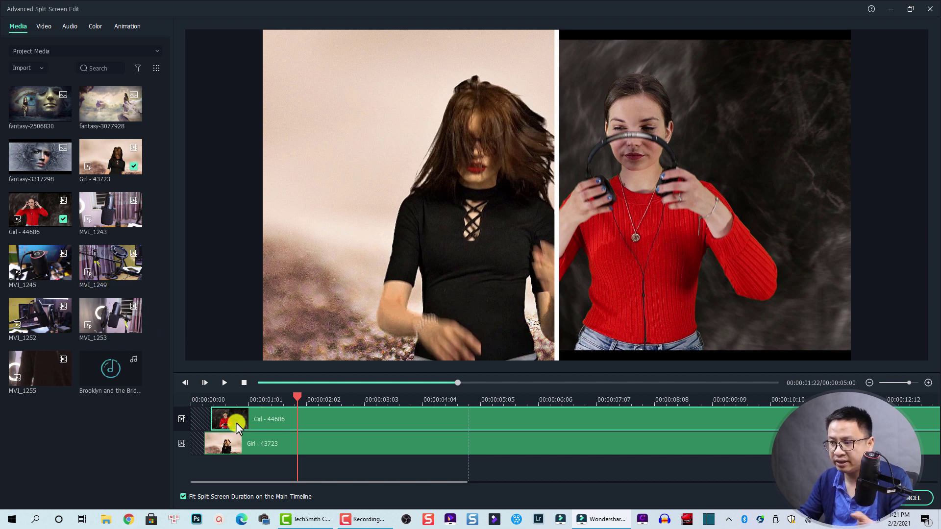
- Delete Girl - 44686 and Girl - 43723 from the two tracks of the advanced split screen editor
key("ctrl+z")
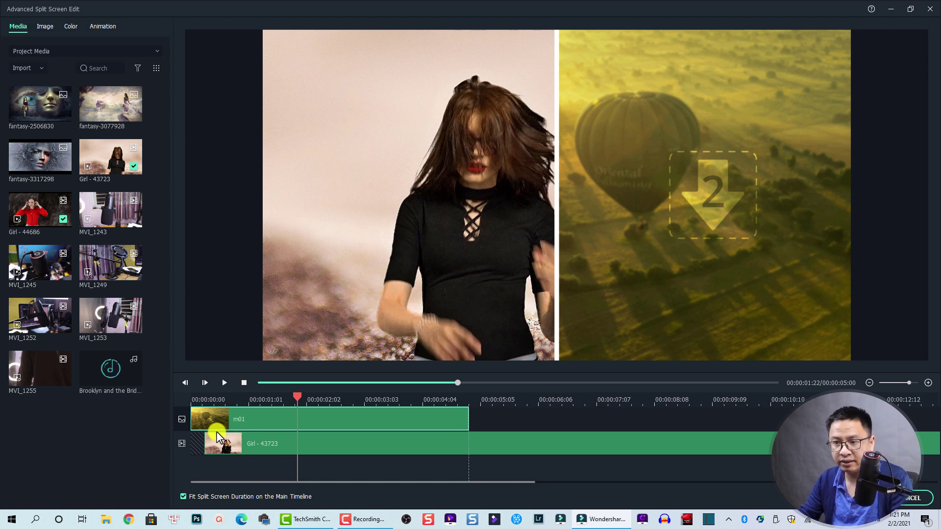
left_click(219, 447)
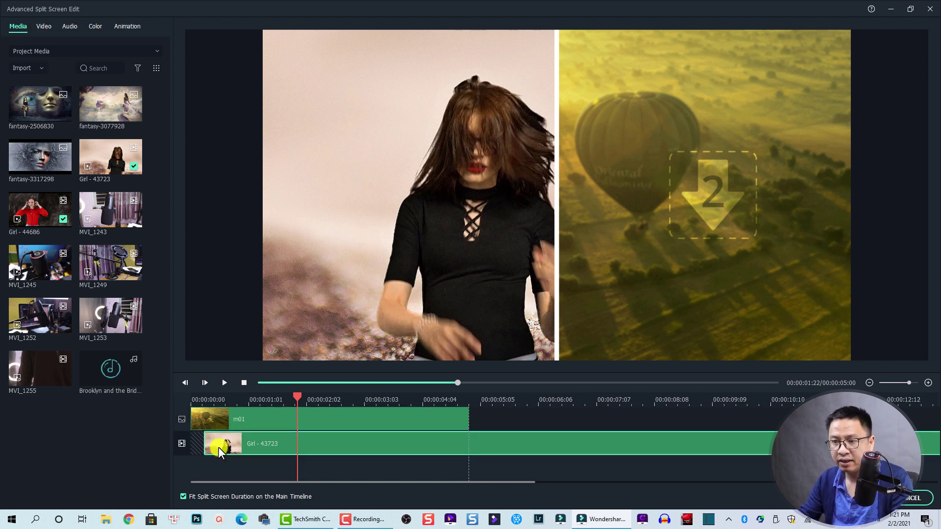
key("Delete")
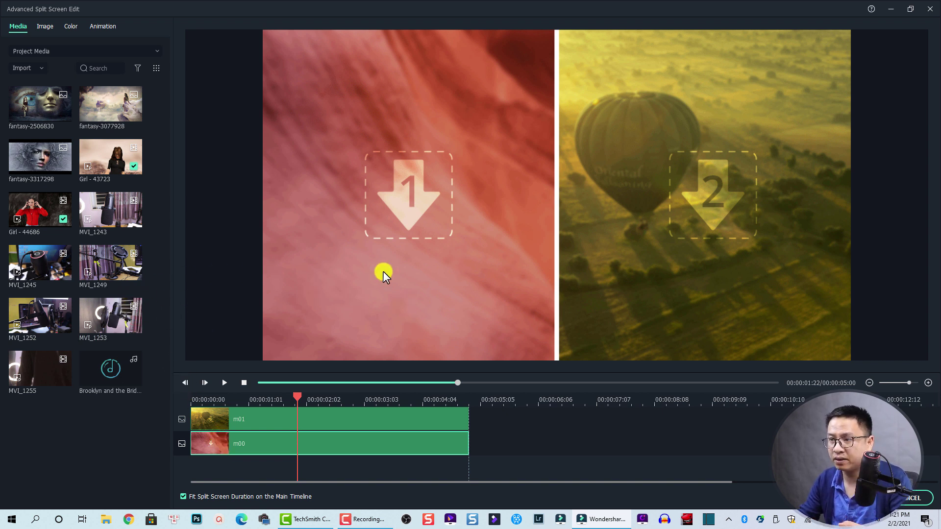
- Fill section 1 with the image fantasy-3317298 and section 2 with the image fantasy-2506830
mouse_move(32, 165)
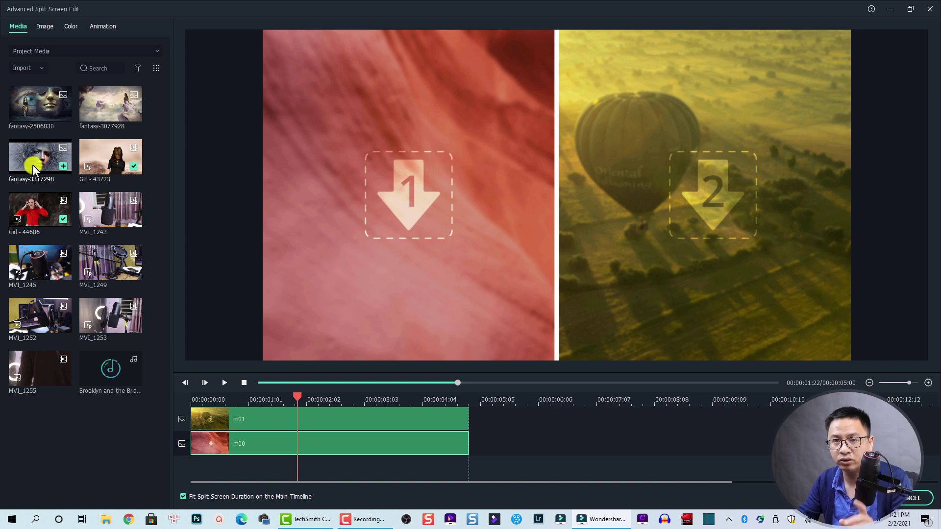
left_click_drag(32, 165, 397, 220)
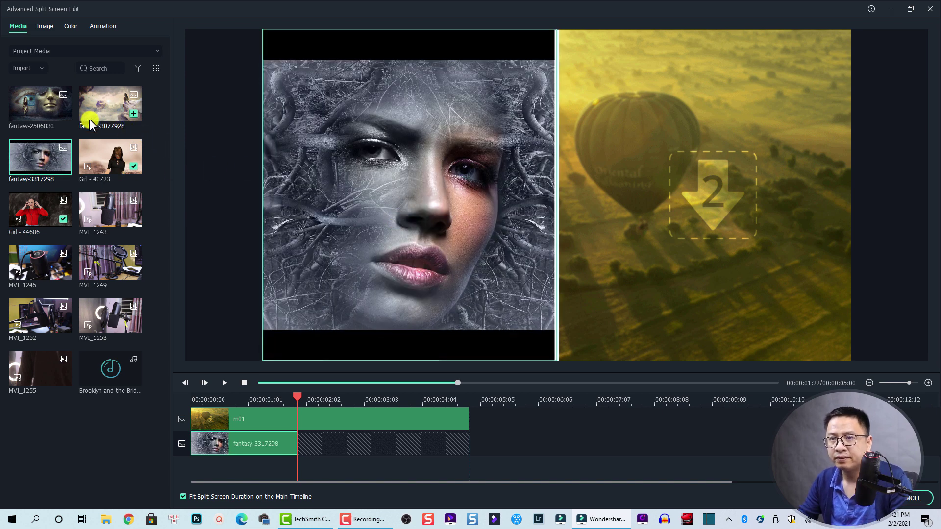
left_click_drag(52, 119, 694, 195)
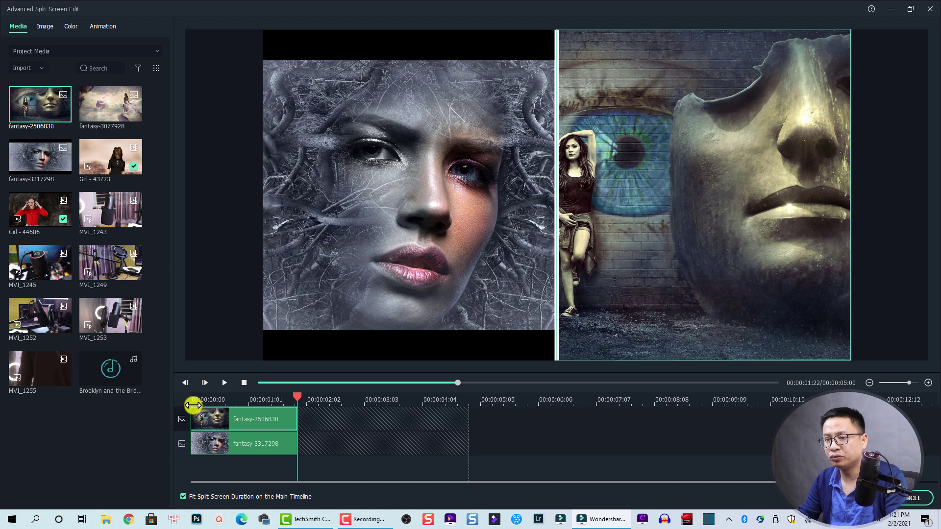
- Play the split screen from the beginning to preview both images, stopping at about 00:00:01:02
left_click(193, 401)
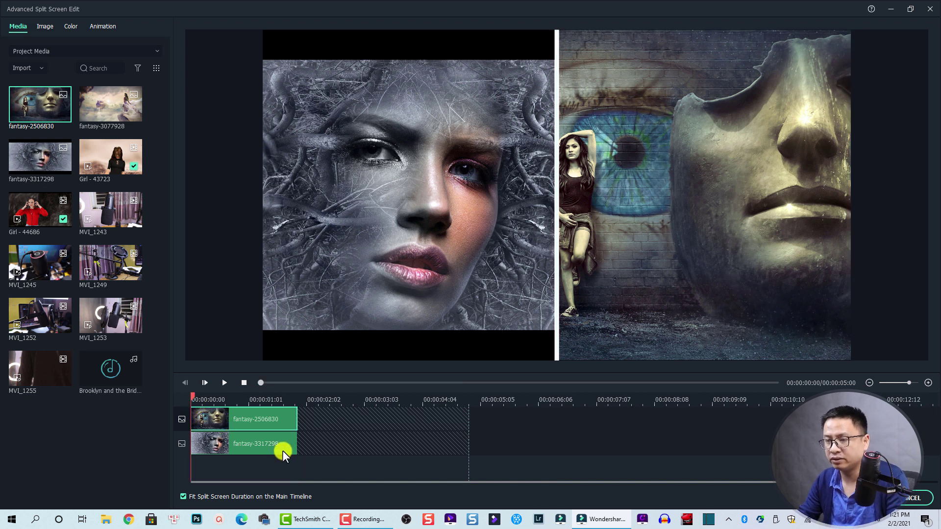
key("space")
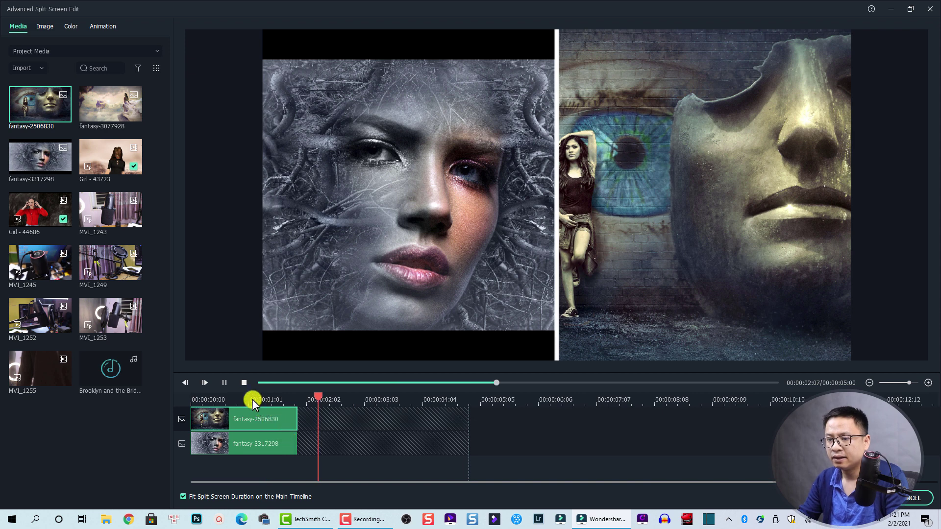
left_click(253, 418)
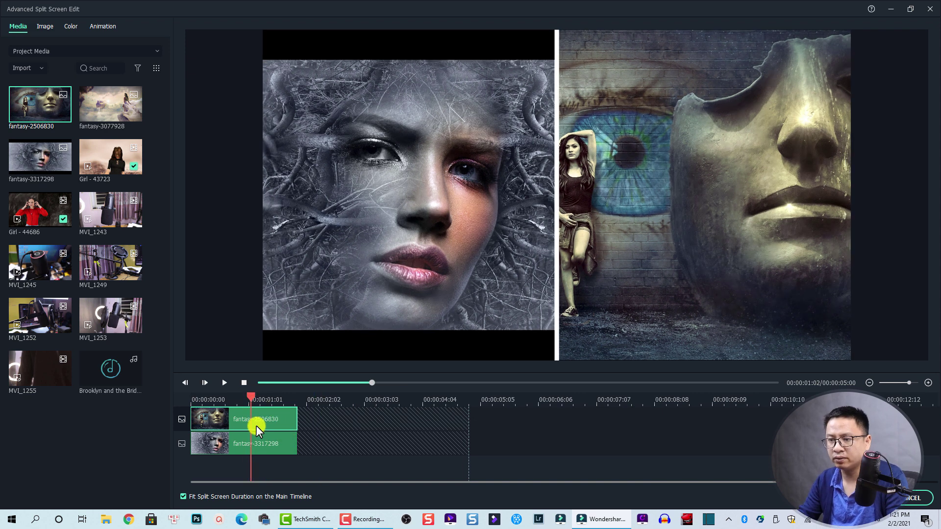
- Enlarge fantasy-3317298 until it fills the whole first section without black bars
left_click(366, 275)
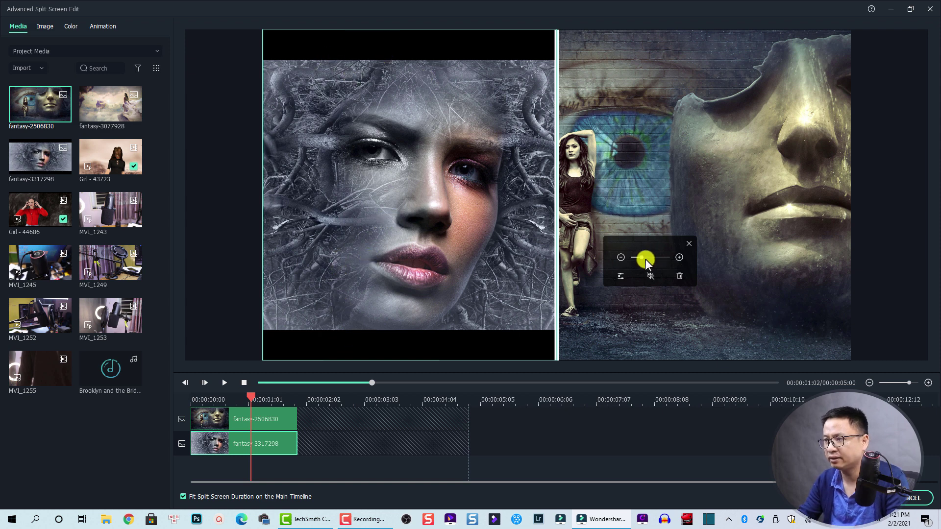
left_click_drag(642, 258, 646, 260)
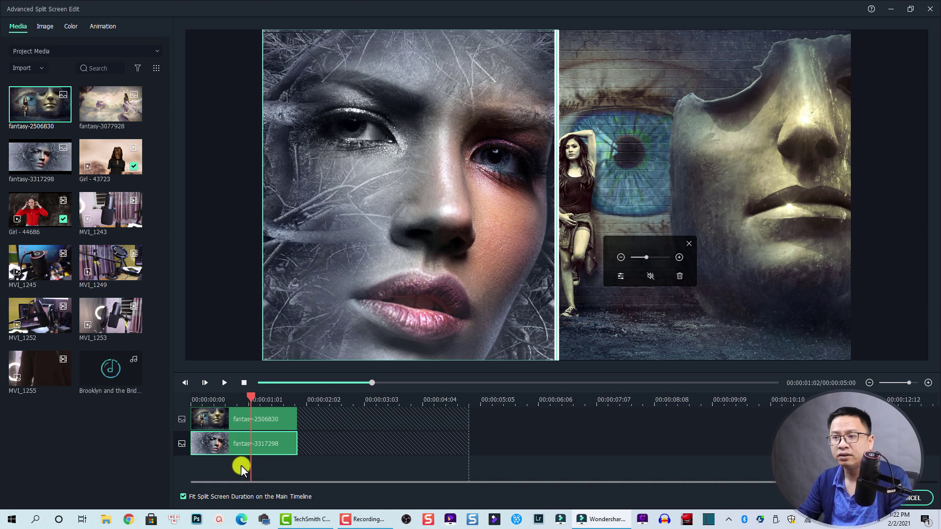
- Review the image, color and animation settings available for fantasy-2506830 and the options for importing media
left_click(219, 418)
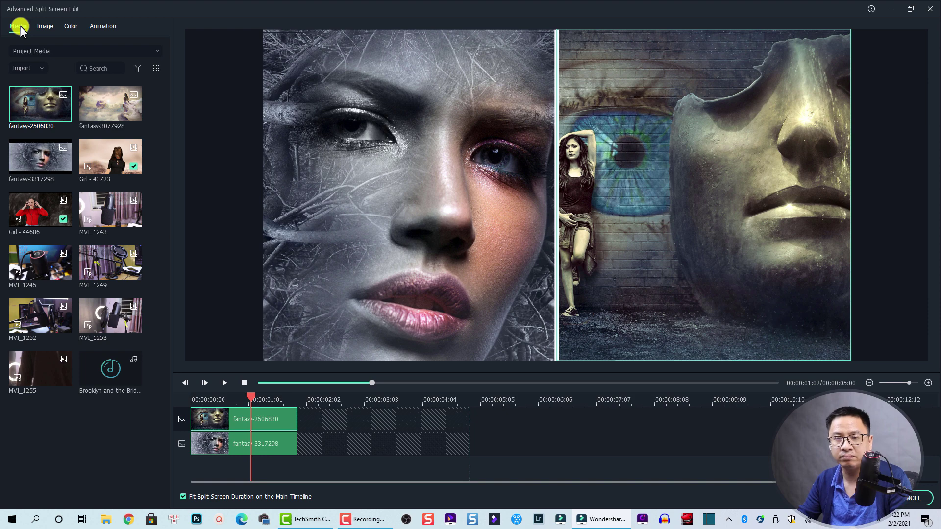
left_click(40, 28)
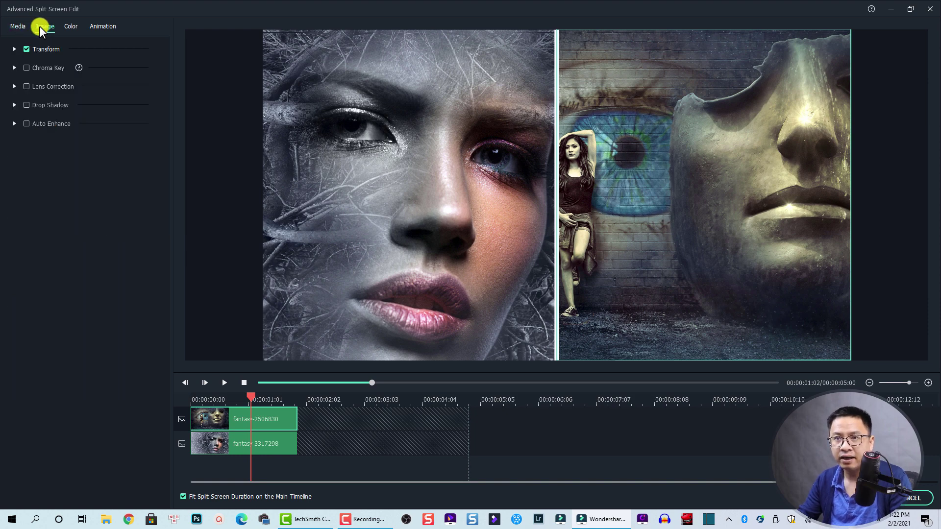
left_click(69, 25)
left_click(107, 25)
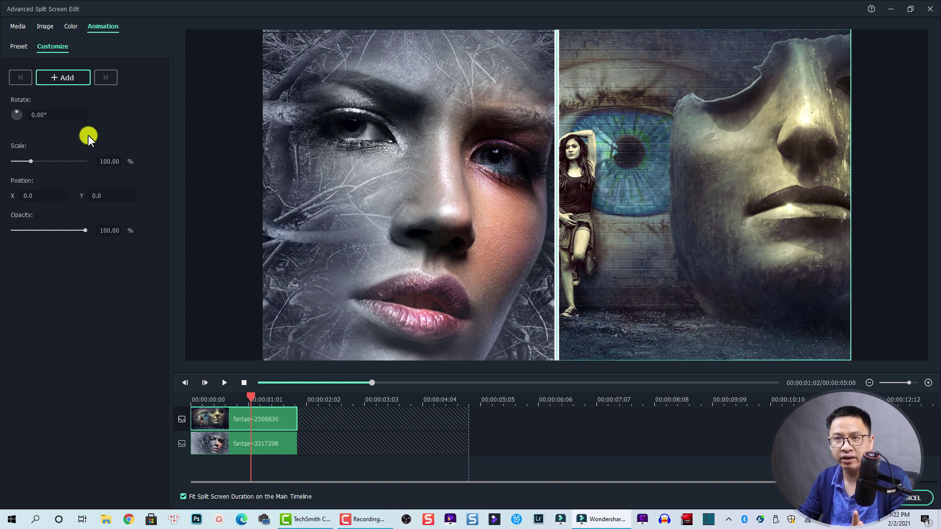
left_click(17, 27)
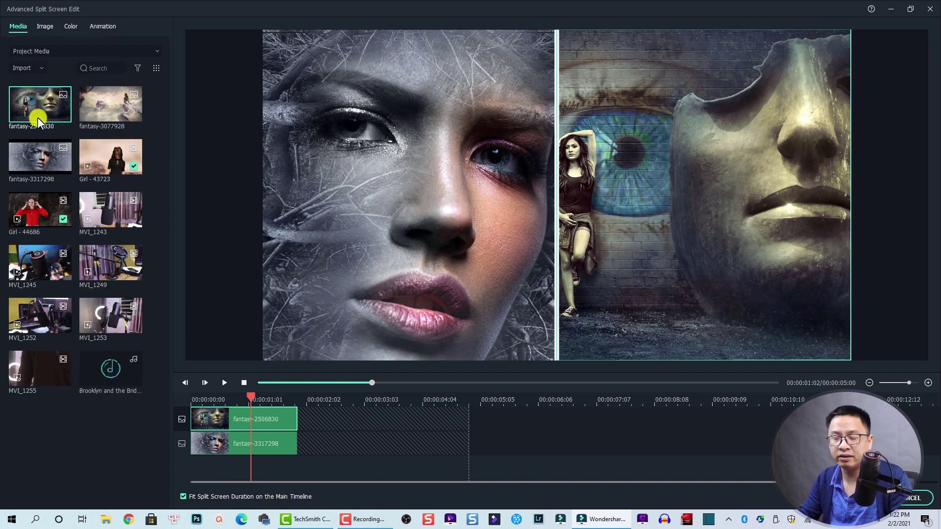
left_click(34, 69)
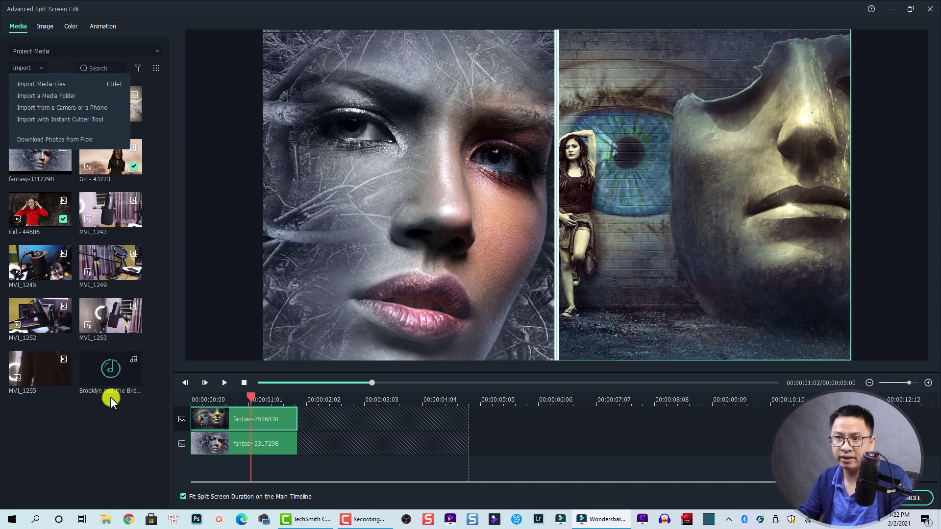
left_click(93, 446)
- Rotate fantasy-2506830 to 48.65 in its Transform settings
left_click(44, 26)
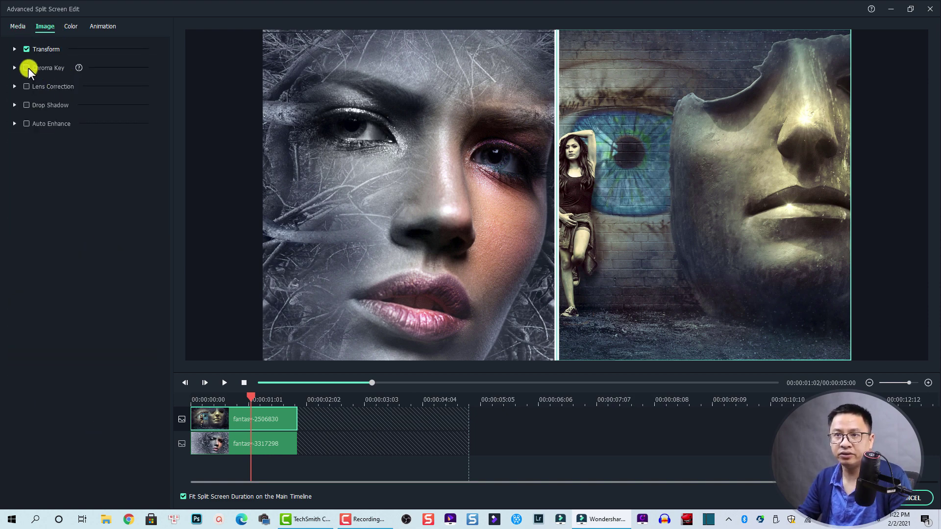
left_click(15, 49)
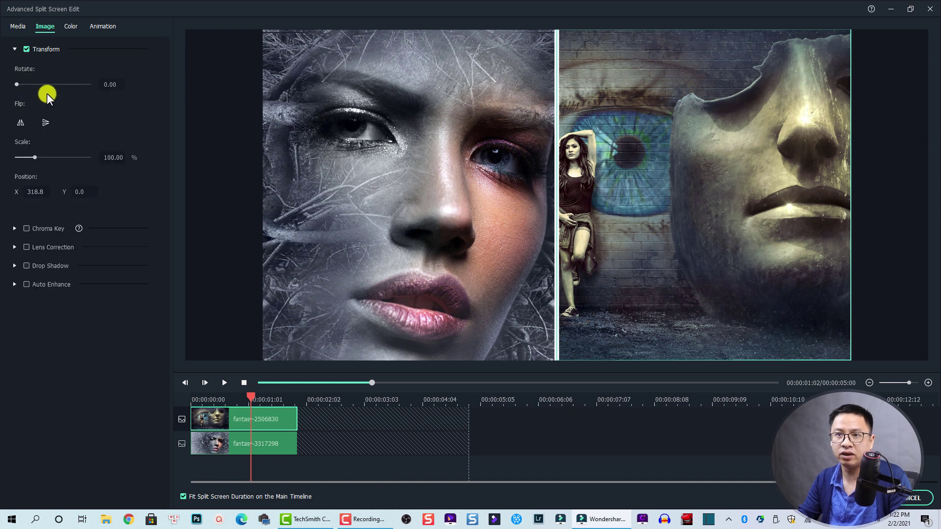
left_click_drag(16, 84, 26, 87)
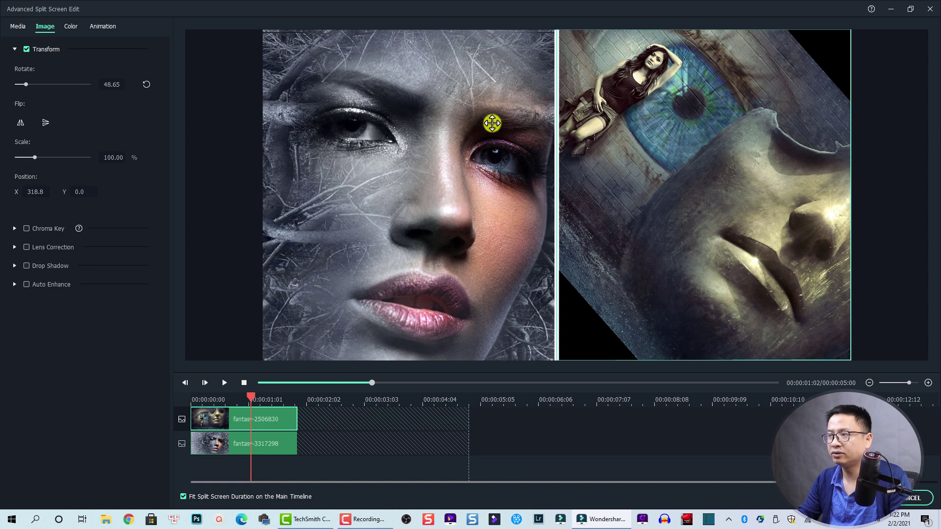
- Flip fantasy-2506830 both horizontally and vertically, and reset its rotation to 0
left_click(21, 124)
left_click_drag(34, 159, 37, 158)
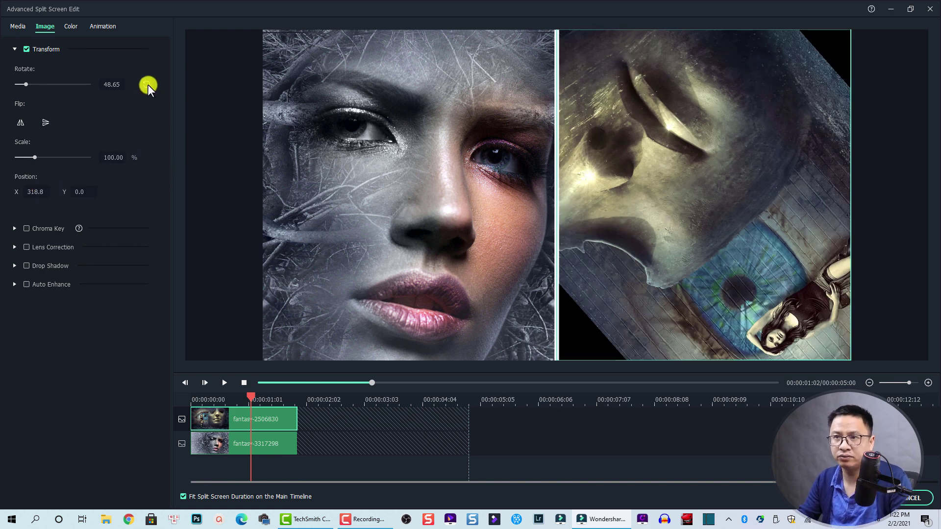
left_click(148, 84)
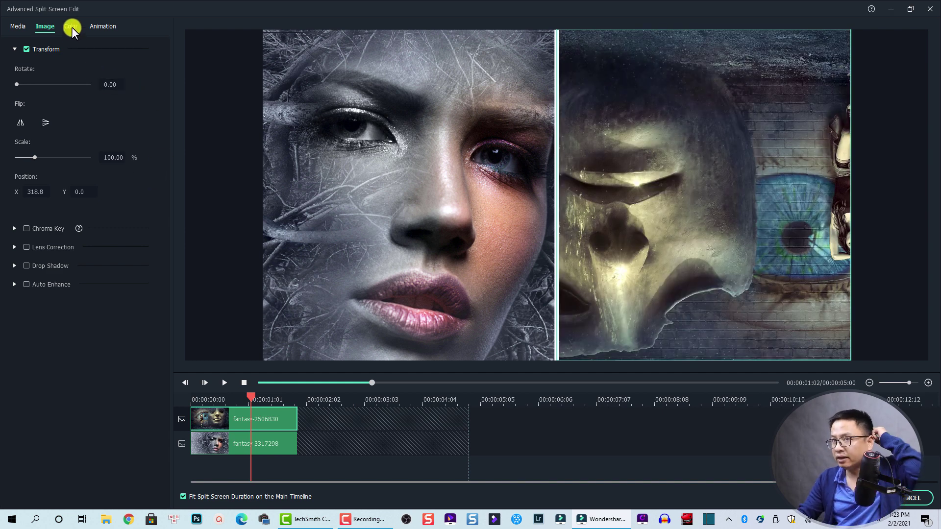
- Expand the color correction settings of fantasy-2506830 and apply the Dark Film 3D LUT to it
left_click(71, 27)
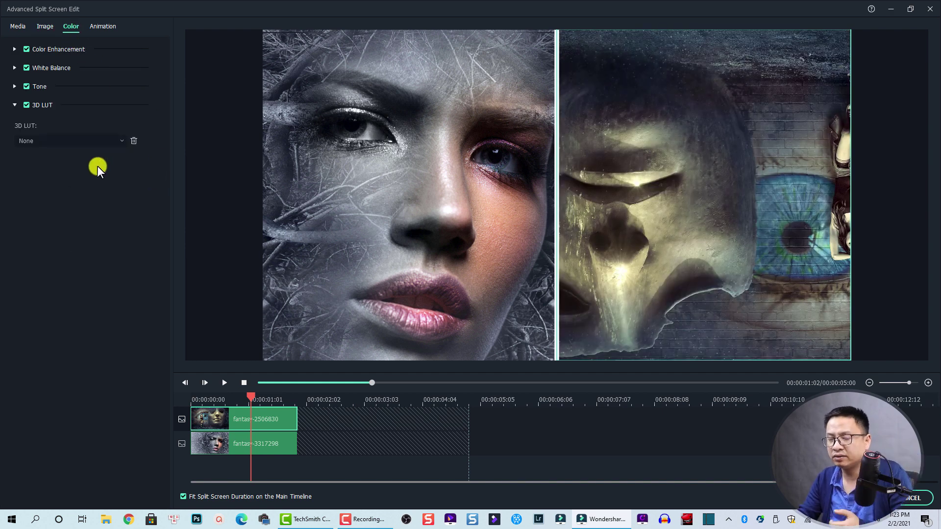
left_click(14, 68)
left_click(14, 48)
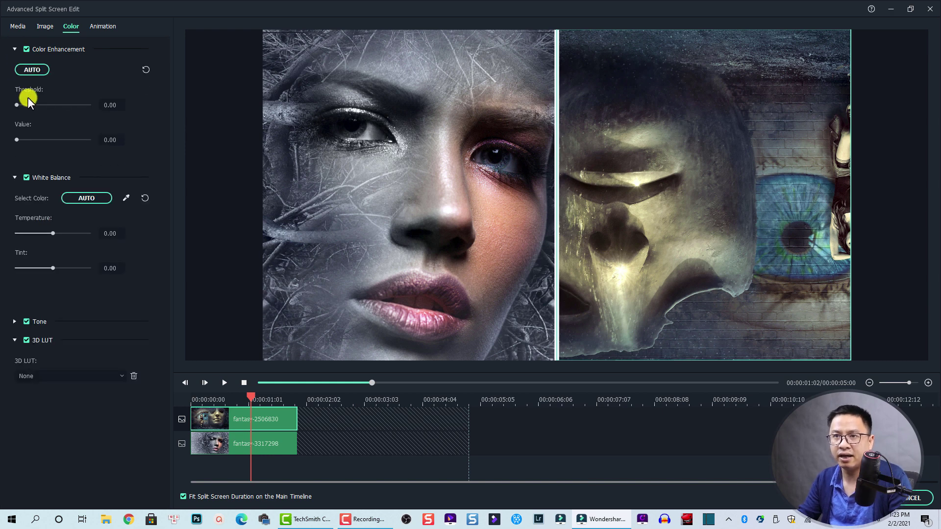
left_click(13, 322)
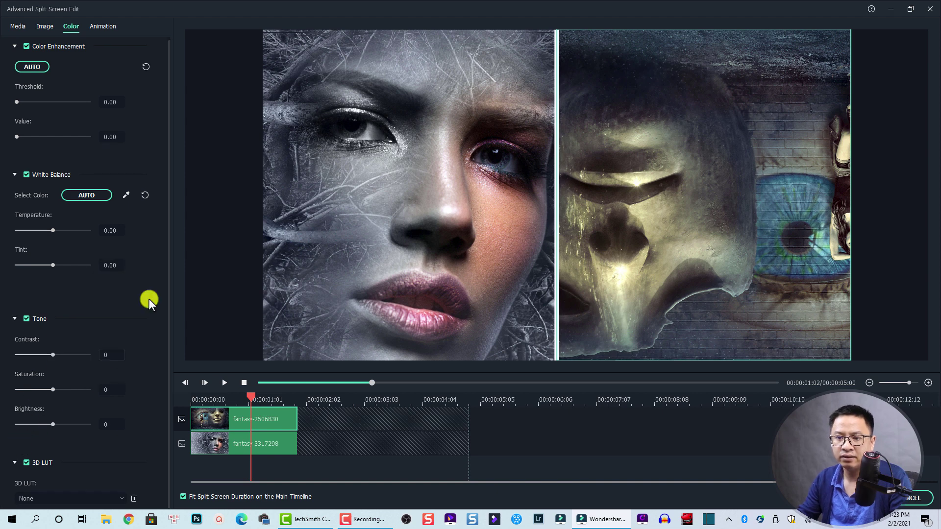
left_click(61, 499)
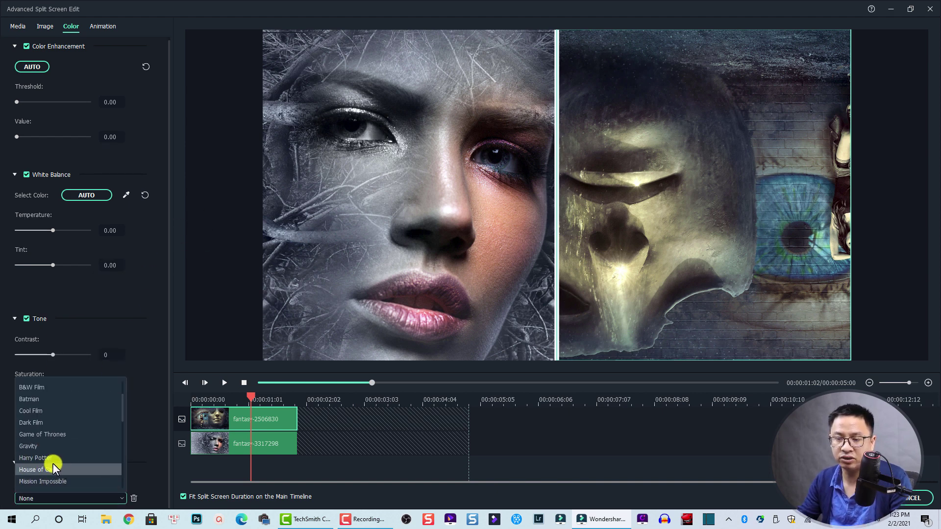
left_click(40, 423)
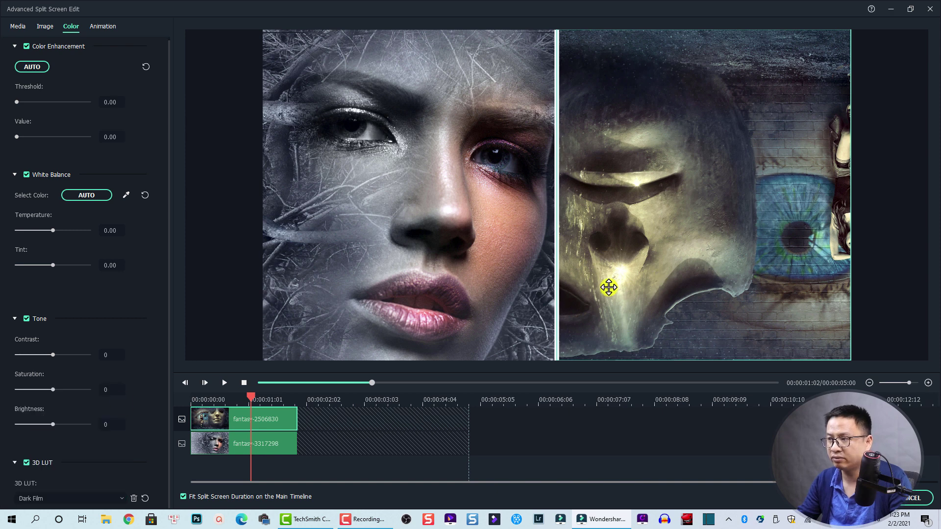
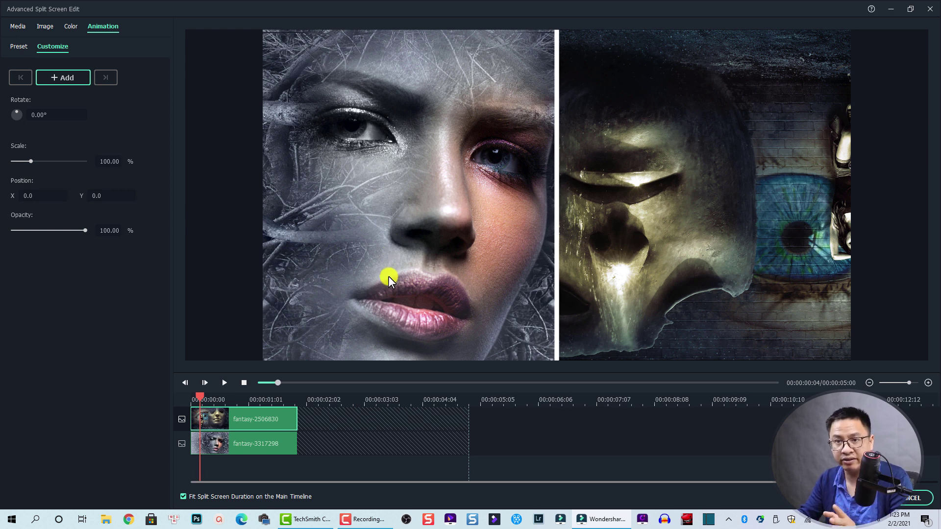
- Add a custom animation keyframe with 0% opacity at the very start of fantasy-3317298
left_click(221, 444)
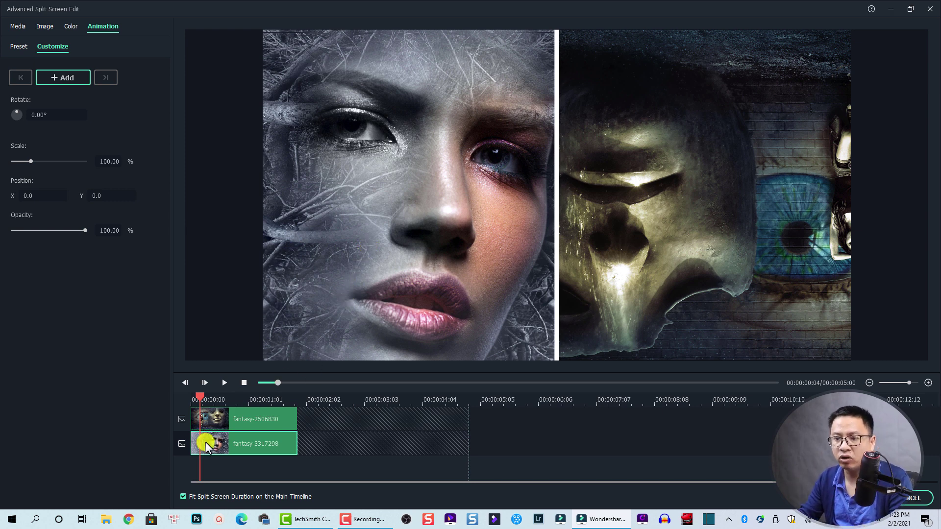
left_click_drag(200, 395, 192, 394)
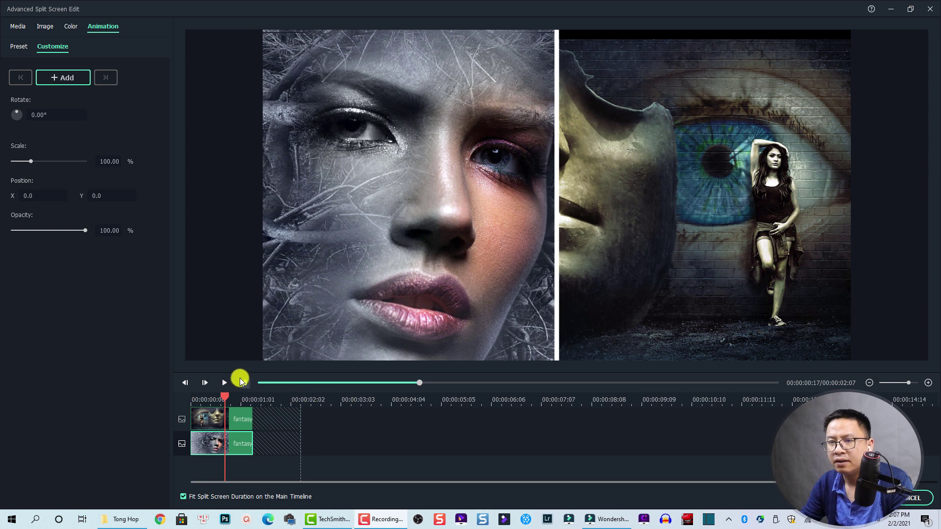
left_click(94, 28)
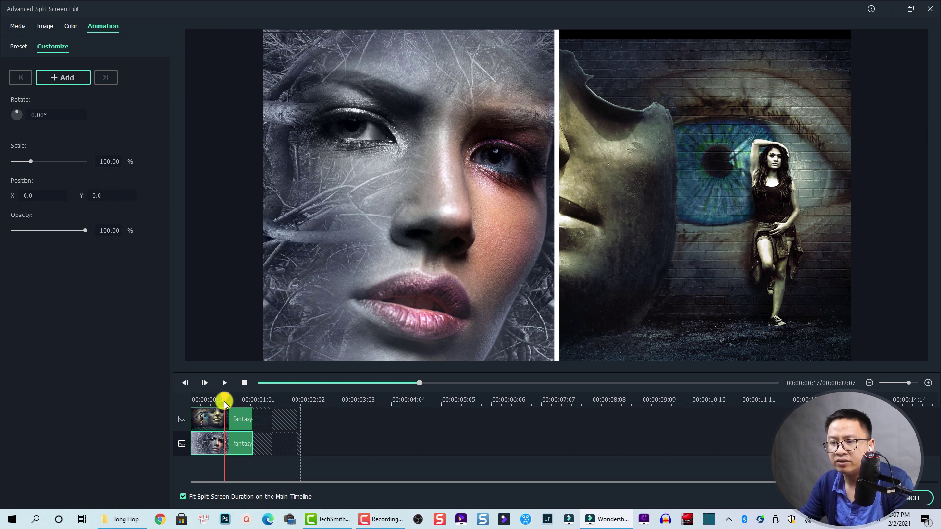
left_click_drag(224, 399, 193, 397)
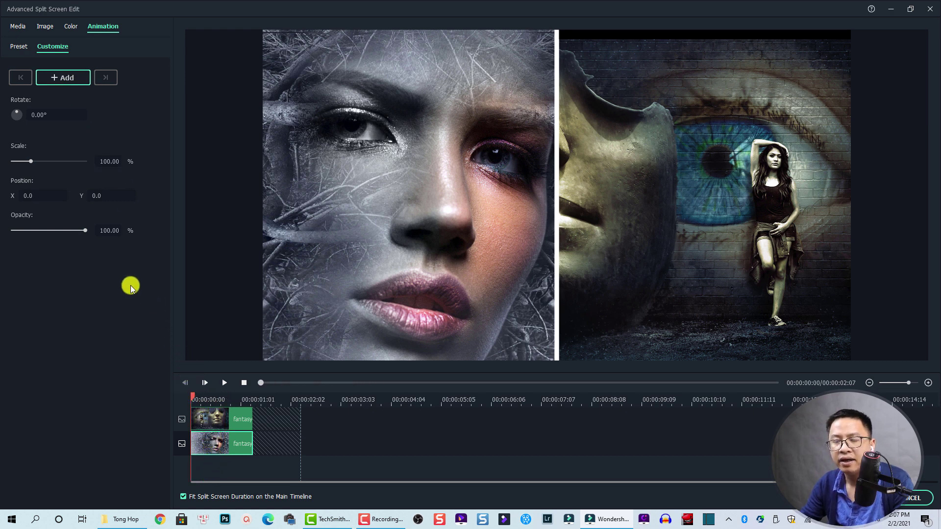
left_click_drag(86, 230, 12, 231)
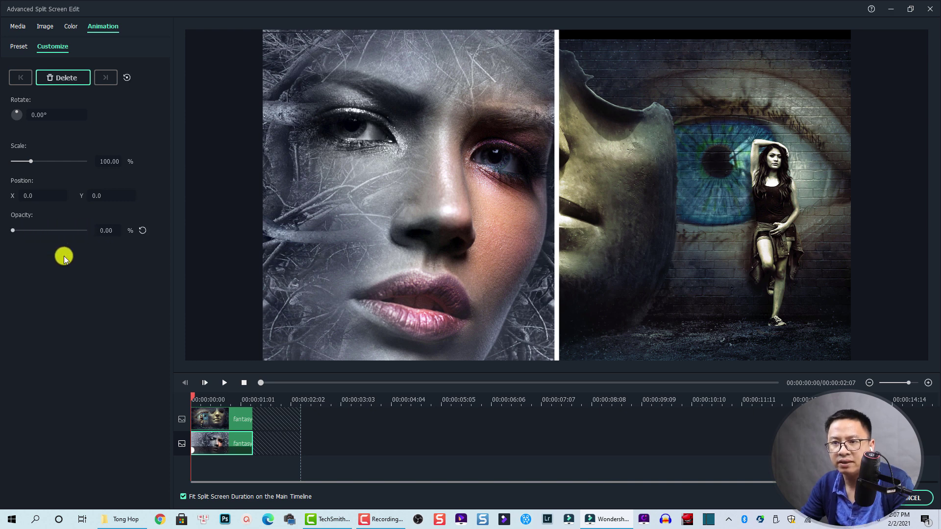
- Add a keyframe with opacity reset to 100% at 00:00:00:07 on fantasy-3317298, and return the playhead to the start
left_click(205, 398)
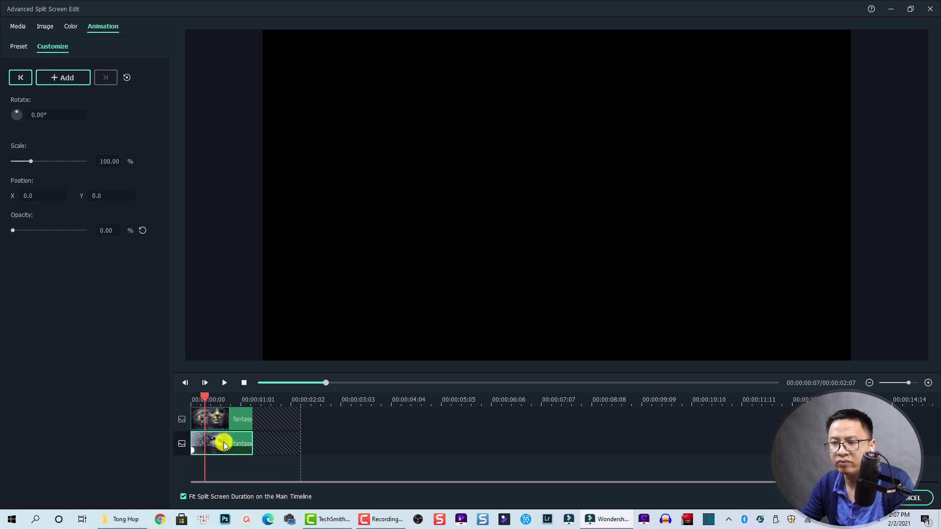
left_click(143, 233)
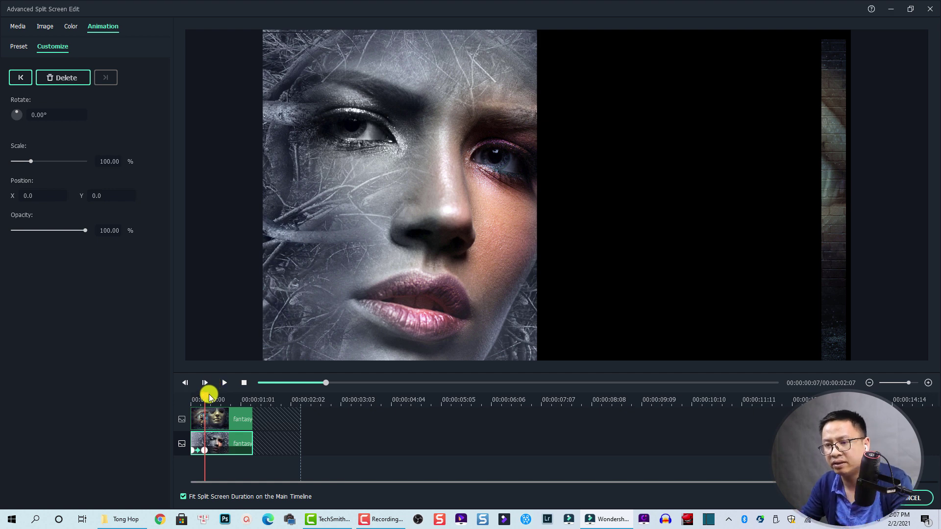
left_click(196, 398)
left_click(186, 400)
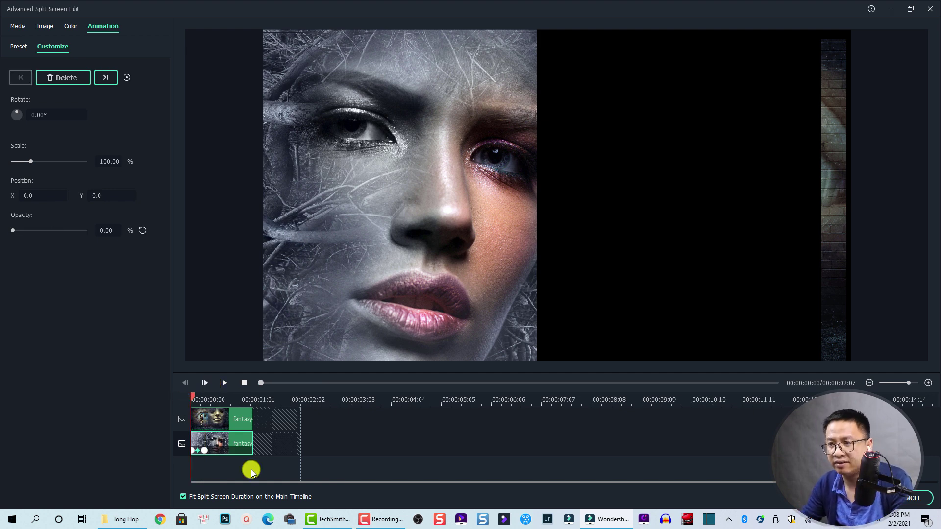